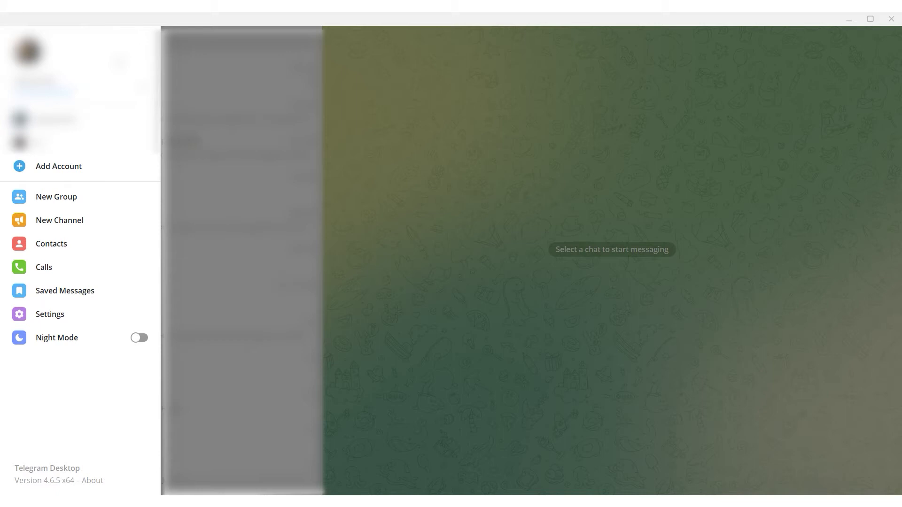
# Open Proxy settings via Settings > Advanced > Connection type.
pyautogui.click(85, 315)
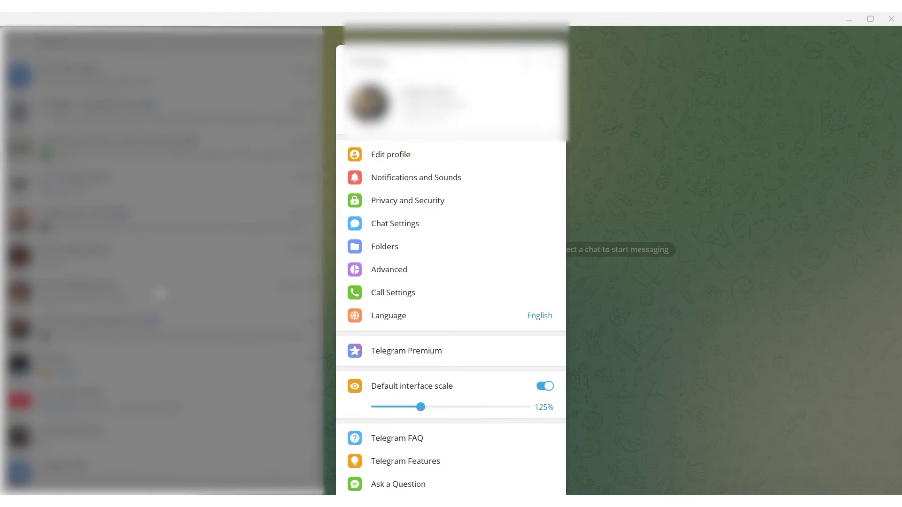
pyautogui.click(421, 277)
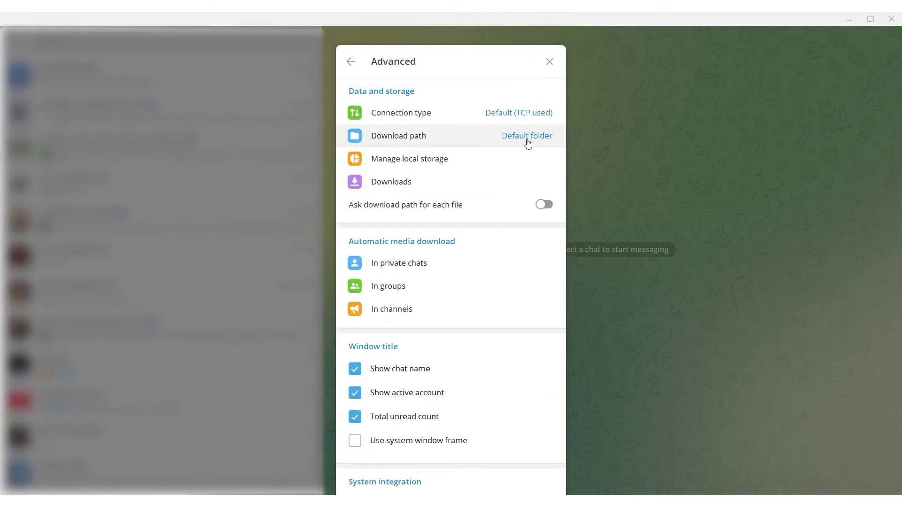
pyautogui.click(525, 122)
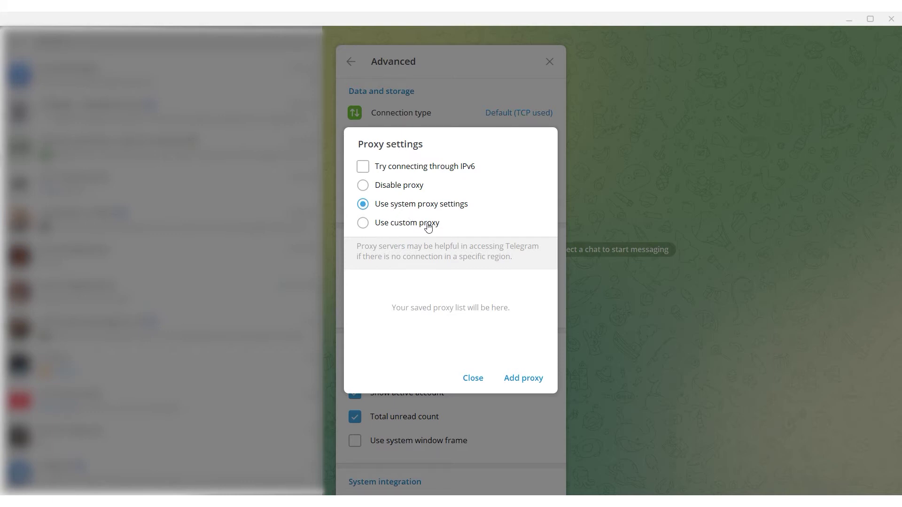
# Save a custom HTTP proxy at 123.3.3.3, port 8080, with a username and password.
pyautogui.click(428, 225)
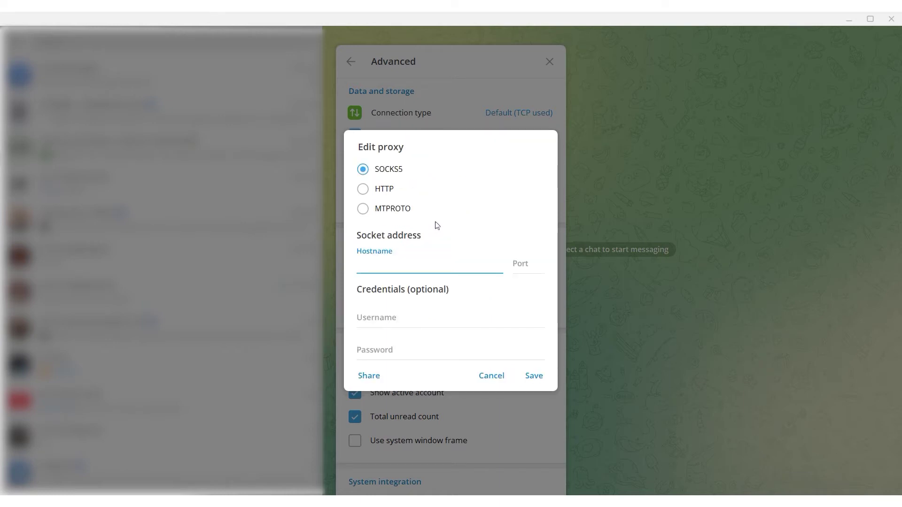
pyautogui.click(384, 189)
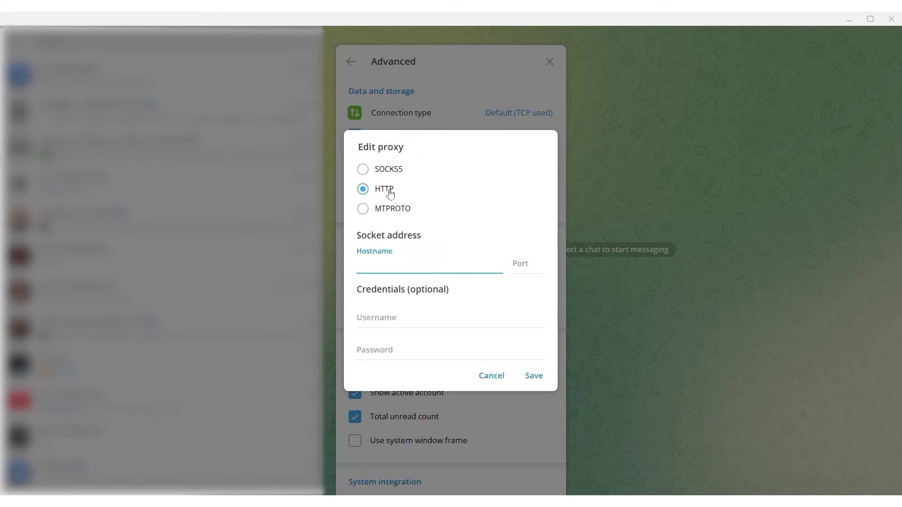
pyautogui.write('123.3.3.3')
pyautogui.click(541, 268)
pyautogui.write('8080')
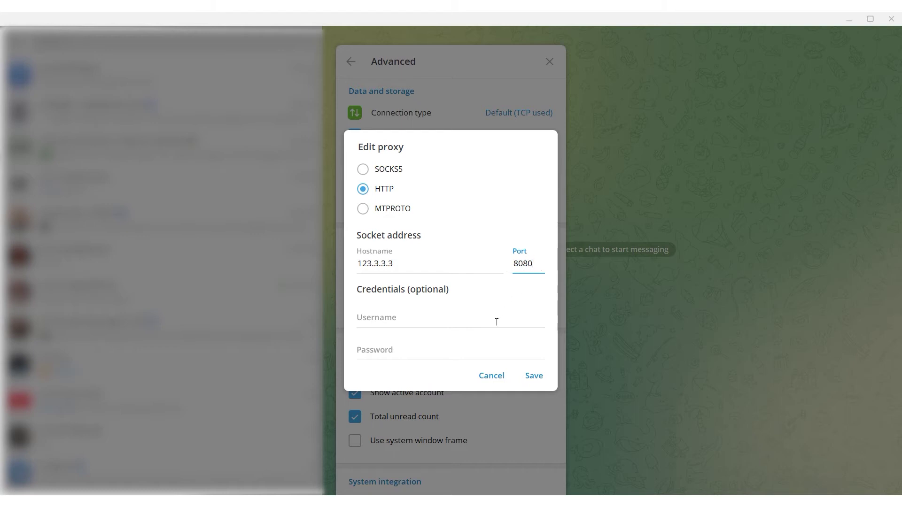
pyautogui.click(460, 320)
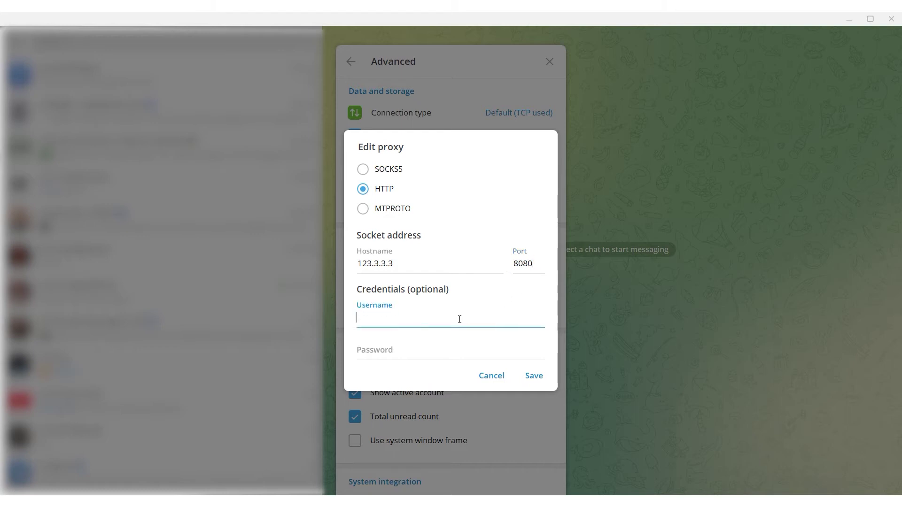
pyautogui.write('log')
pyautogui.click(444, 353)
pyautogui.write('123456')
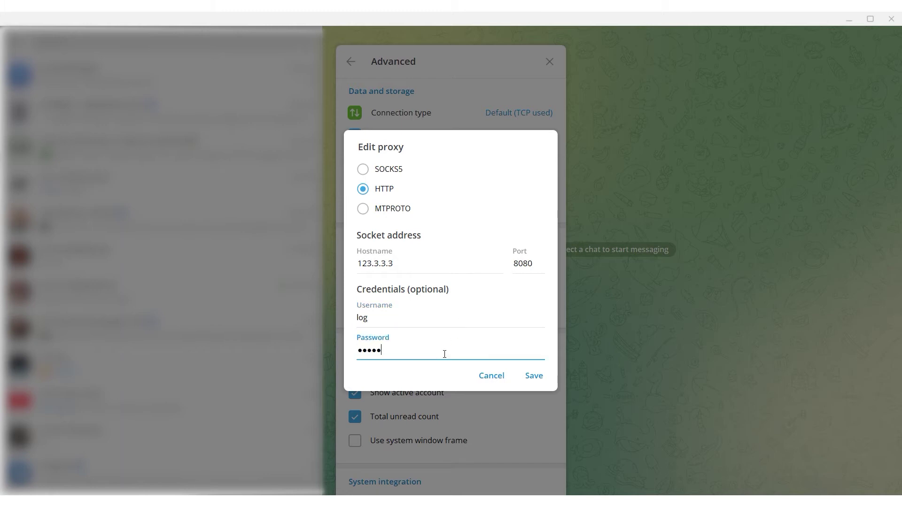
pyautogui.click(540, 375)
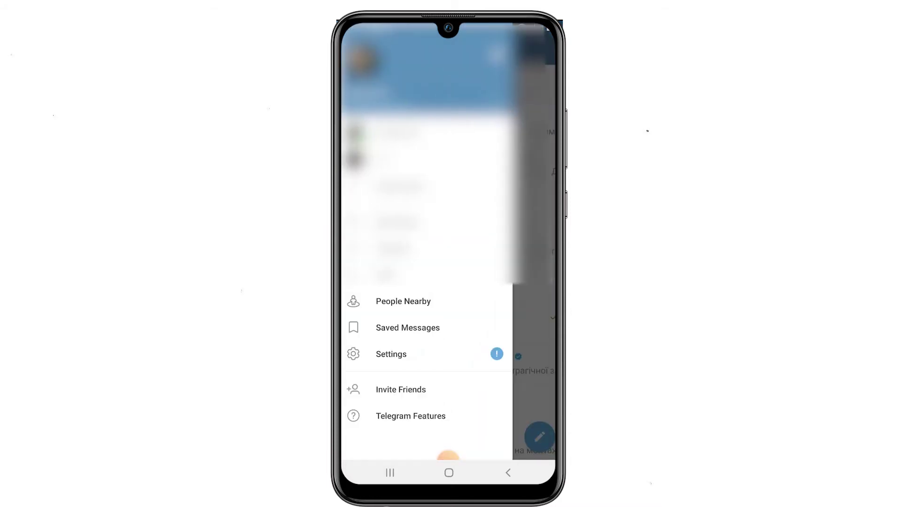
# Go to Proxy Settings through Settings > Data and Storage.
pyautogui.click(391, 355)
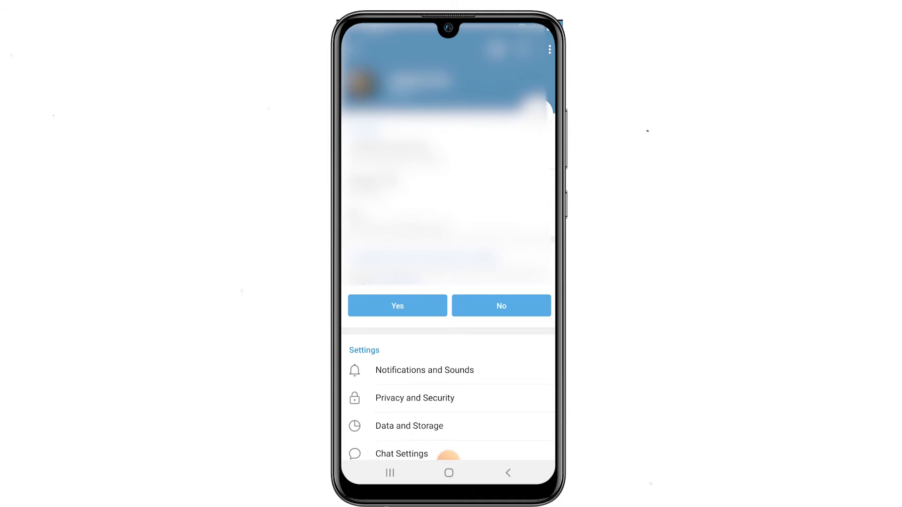
pyautogui.scroll(-2, 448, 376)
pyautogui.click(410, 340)
pyautogui.scroll(-5, 448, 263)
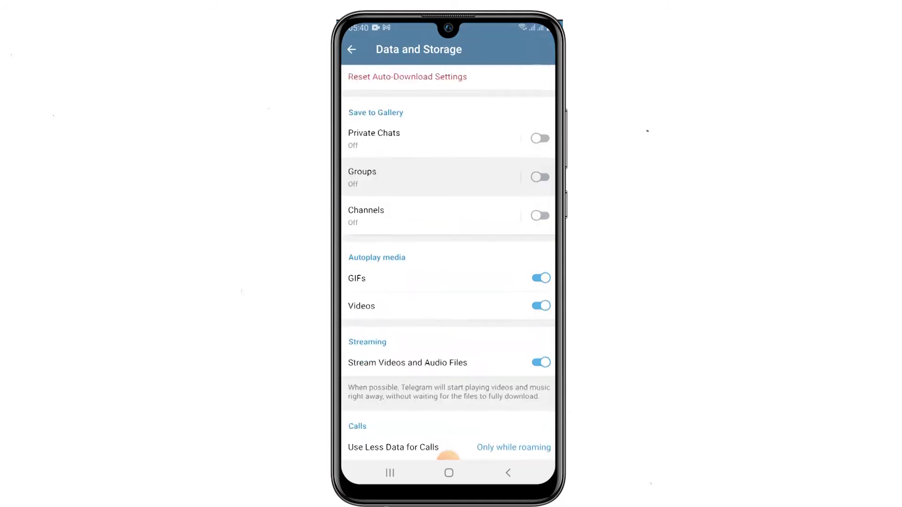
pyautogui.scroll(-3, 448, 329)
pyautogui.click(377, 406)
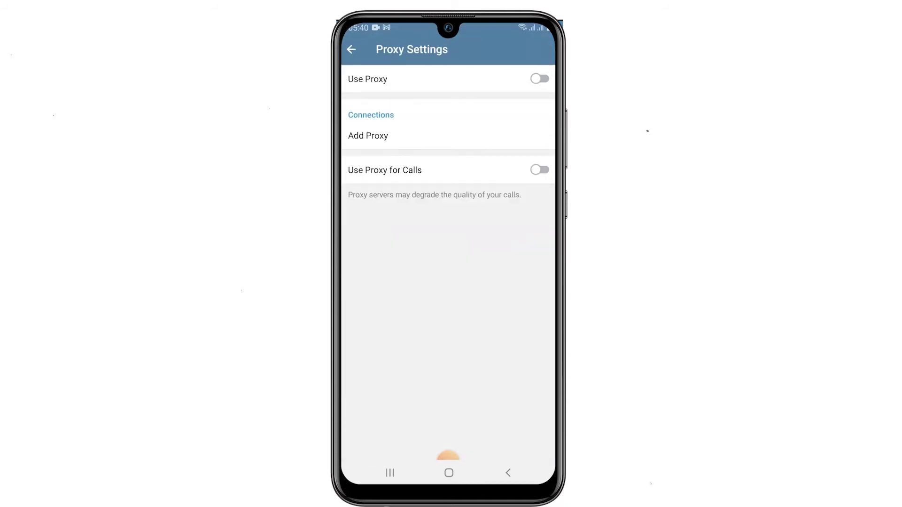
# Add a SOCKS5 proxy at 123.4.7.8, port 1080, with a username and password.
pyautogui.click(368, 135)
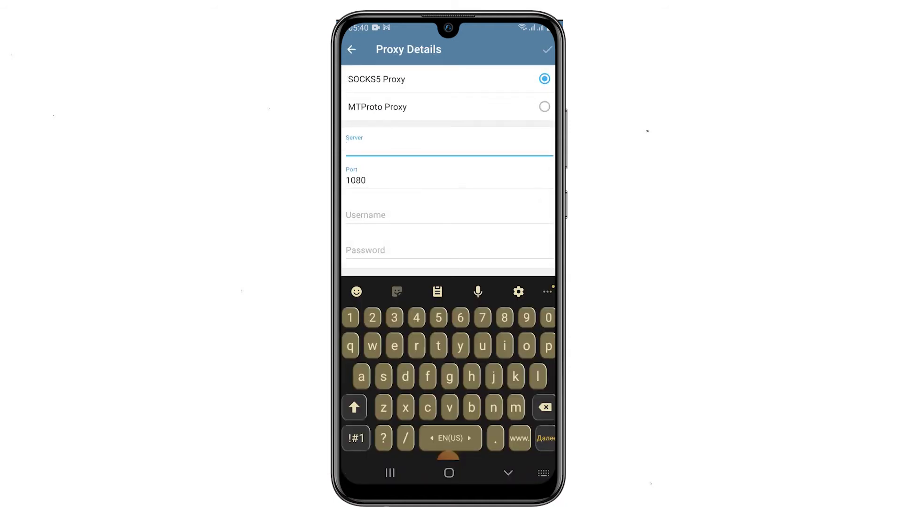
pyautogui.click(376, 79)
pyautogui.write('123.')
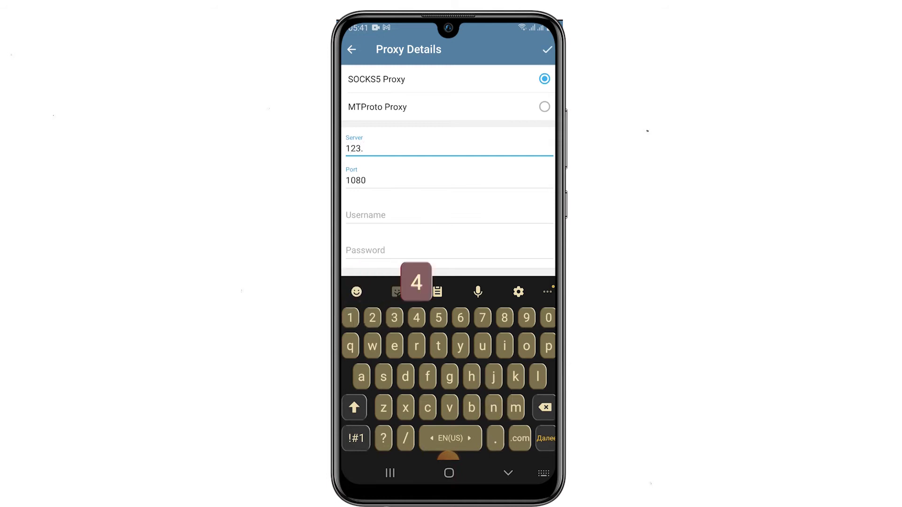
pyautogui.write('4.7.')
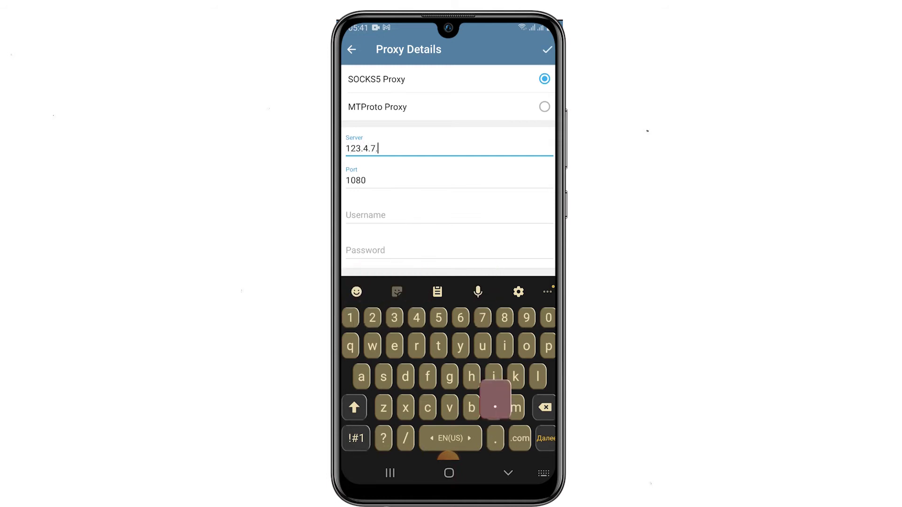
pyautogui.write('8')
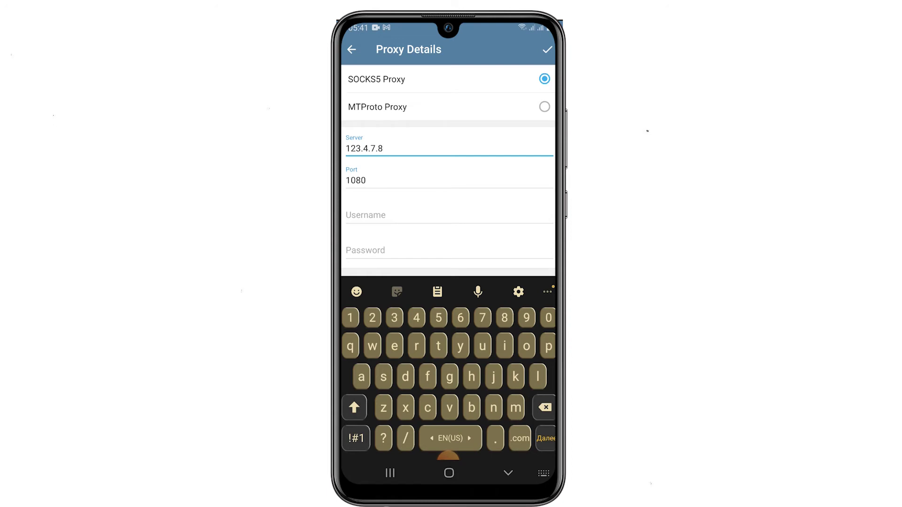
pyautogui.click(450, 215)
pyautogui.write('log')
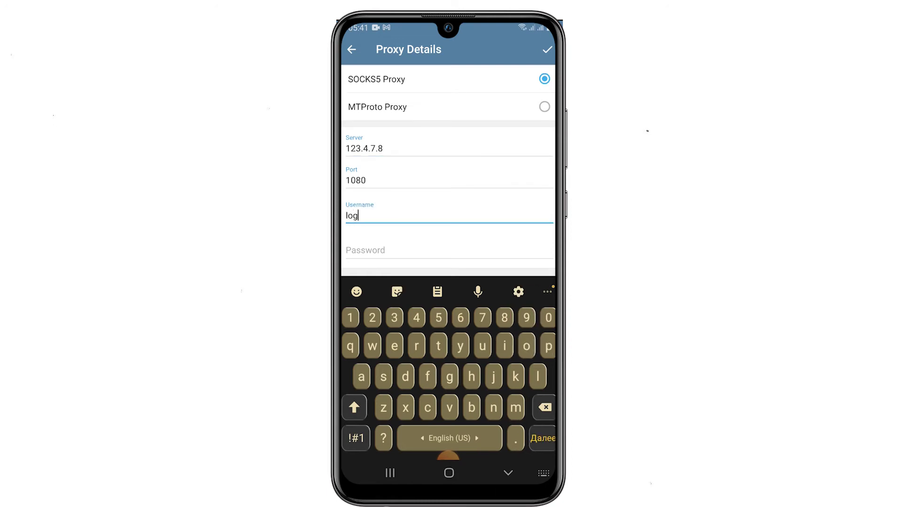
pyautogui.click(450, 250)
pyautogui.write('123')
pyautogui.click(547, 49)
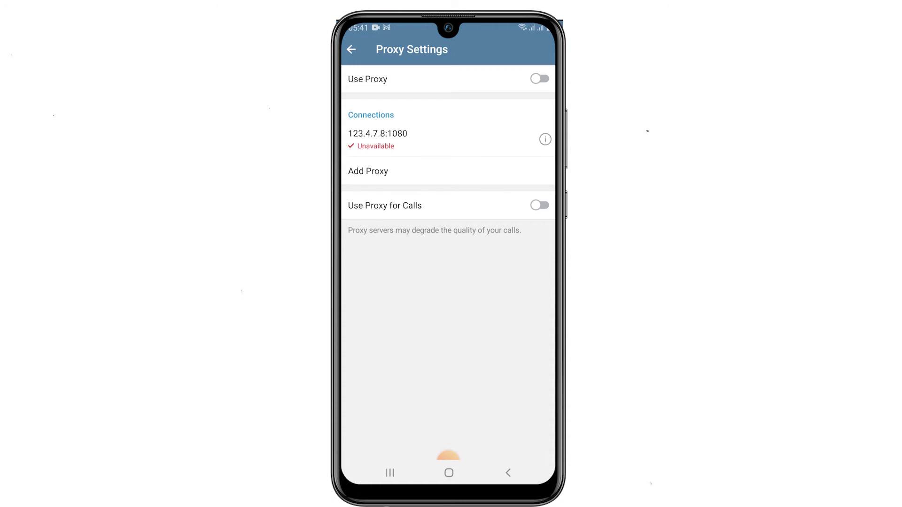
# Turn on the switch to connect through the proxy.
pyautogui.click(540, 79)
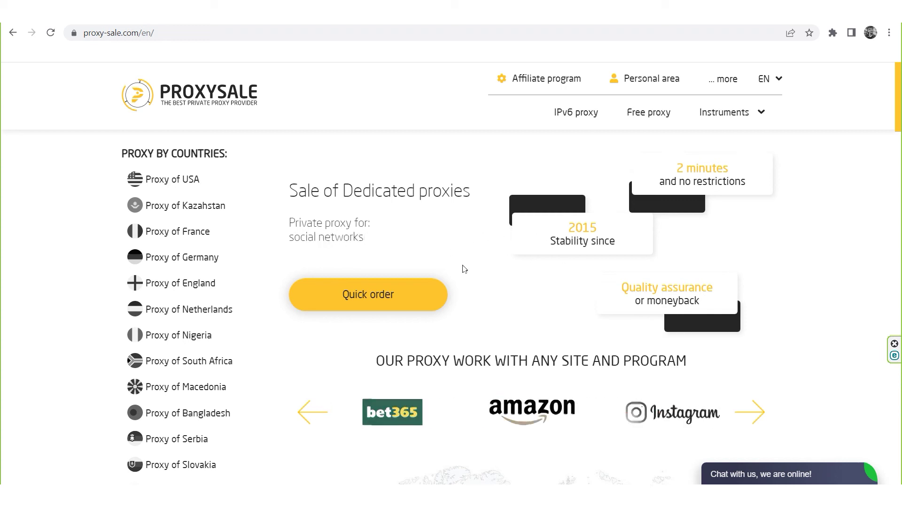
pyautogui.scroll(-2, 520, 268)
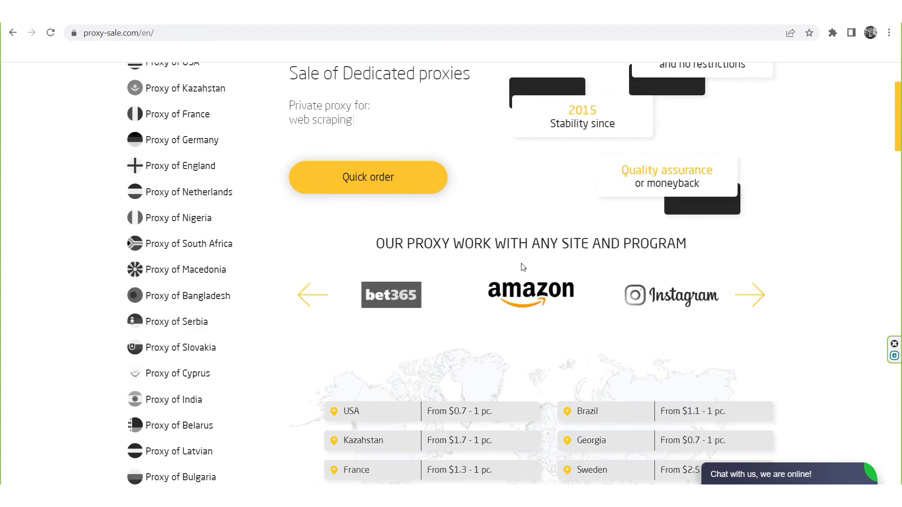
pyautogui.scroll(-2, 521, 268)
pyautogui.scroll(-1, 523, 267)
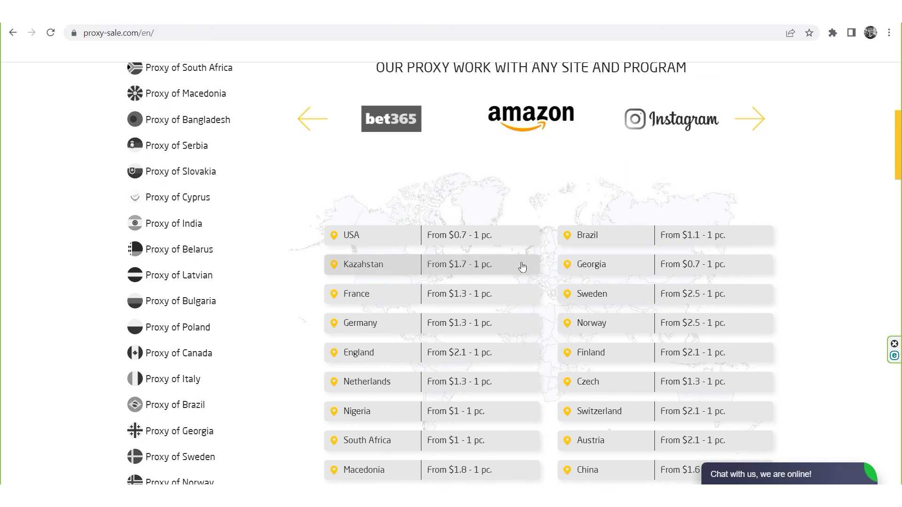
pyautogui.scroll(-2, 523, 267)
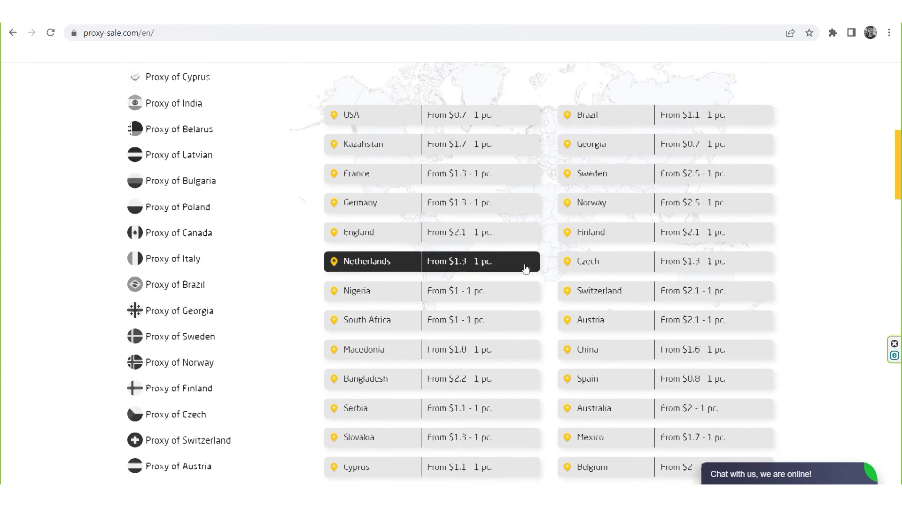
pyautogui.scroll(-5, 525, 267)
pyautogui.scroll(-5, 525, 266)
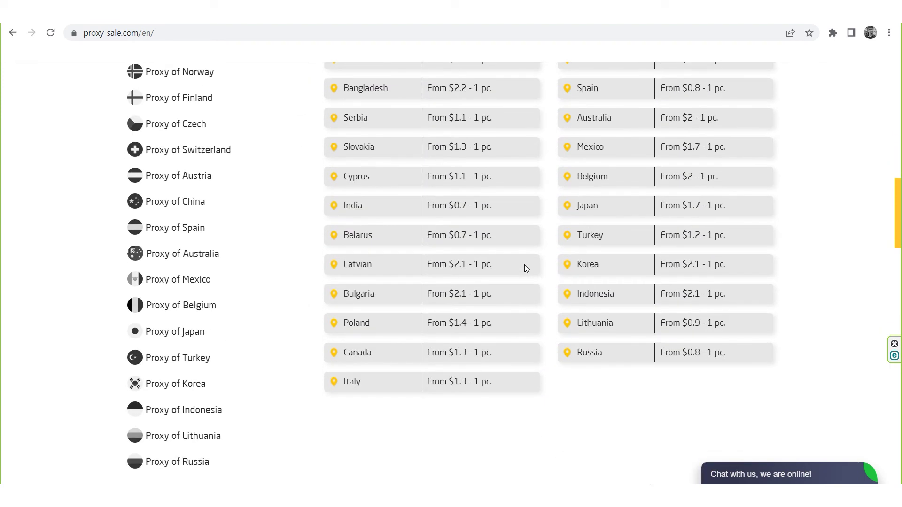
pyautogui.scroll(-2, 526, 268)
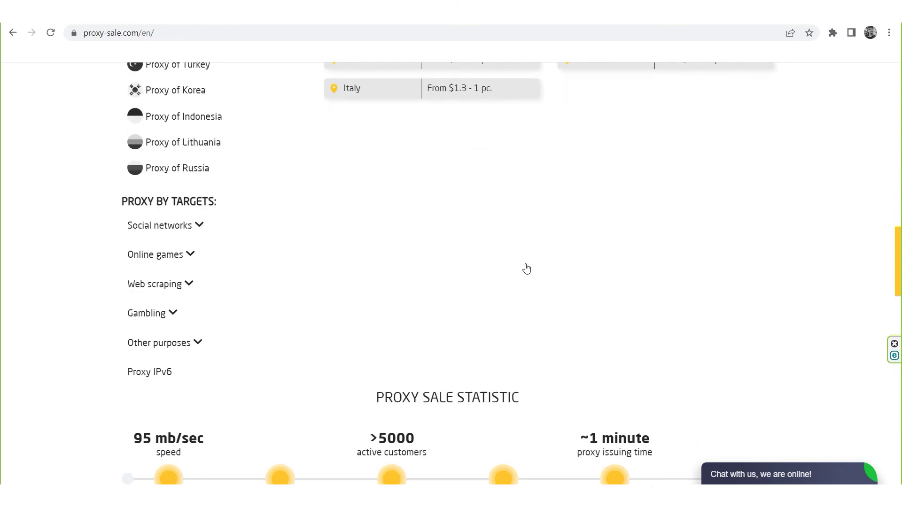
pyautogui.scroll(-4, 526, 269)
pyautogui.scroll(-5, 526, 268)
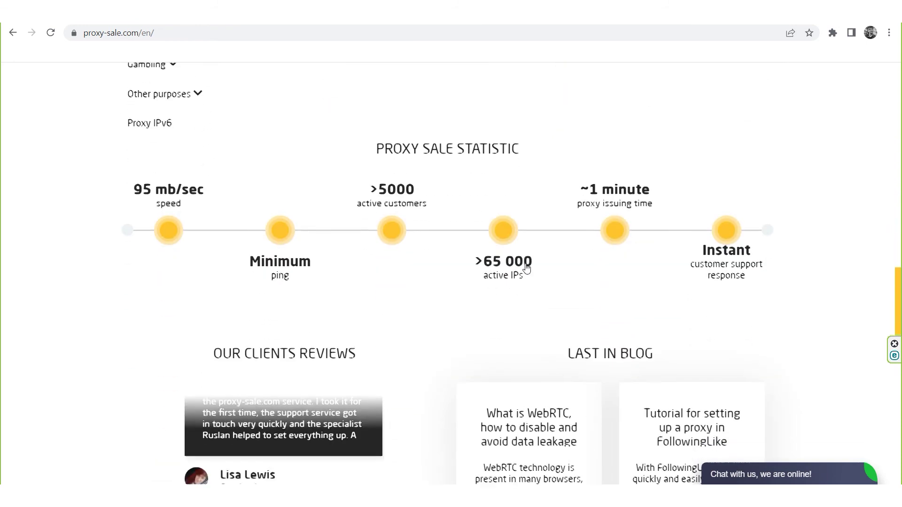
pyautogui.scroll(-1, 525, 266)
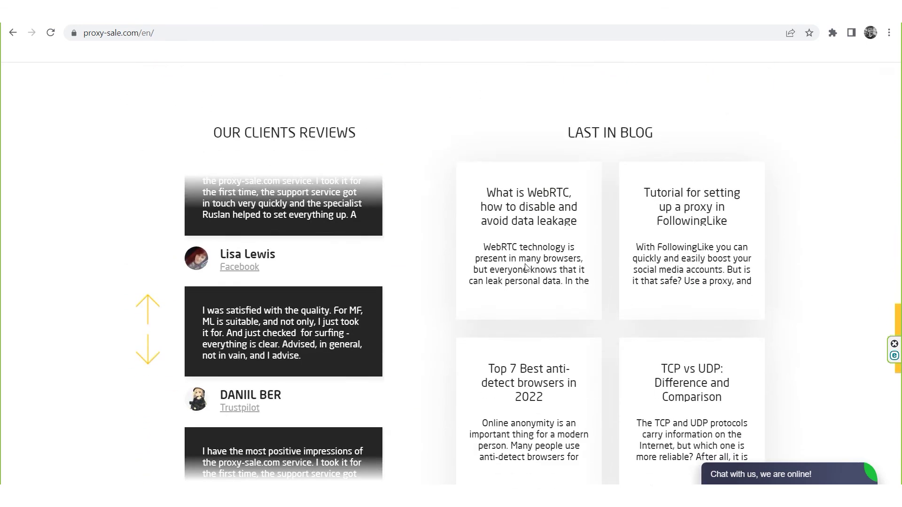
pyautogui.scroll(-2, 525, 267)
pyautogui.scroll(-1, 525, 266)
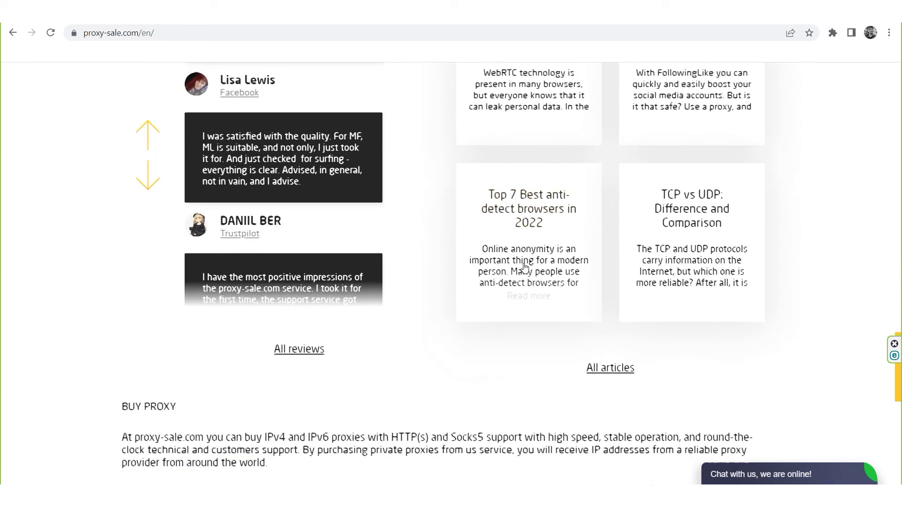
pyautogui.scroll(-3, 526, 267)
pyautogui.scroll(-1, 526, 267)
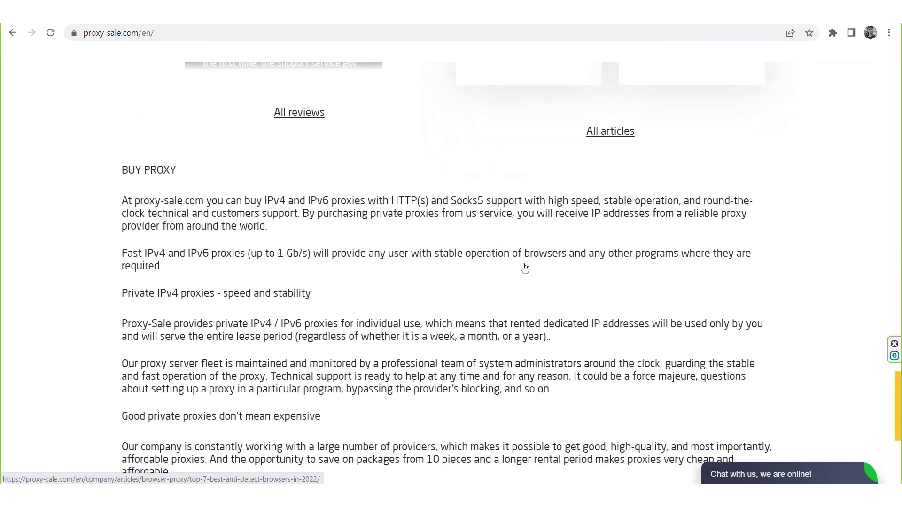
pyautogui.scroll(-4, 525, 267)
pyautogui.scroll(-2, 526, 267)
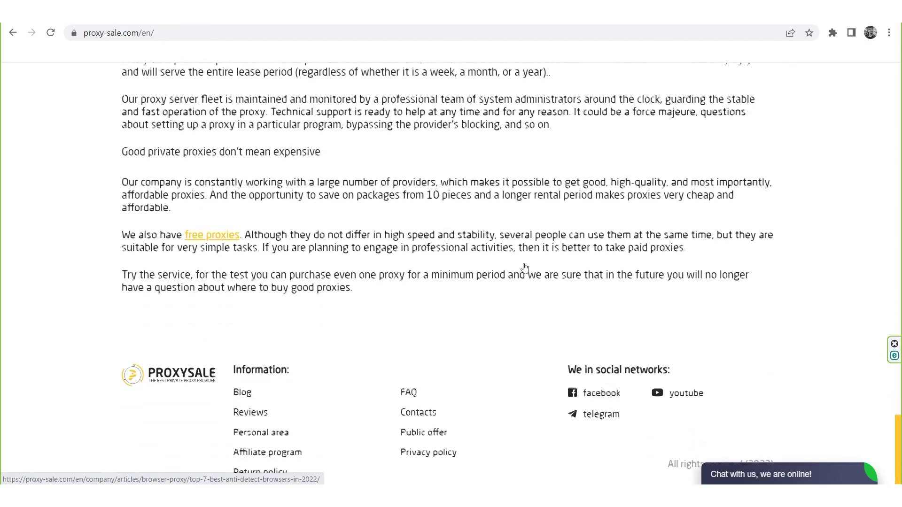